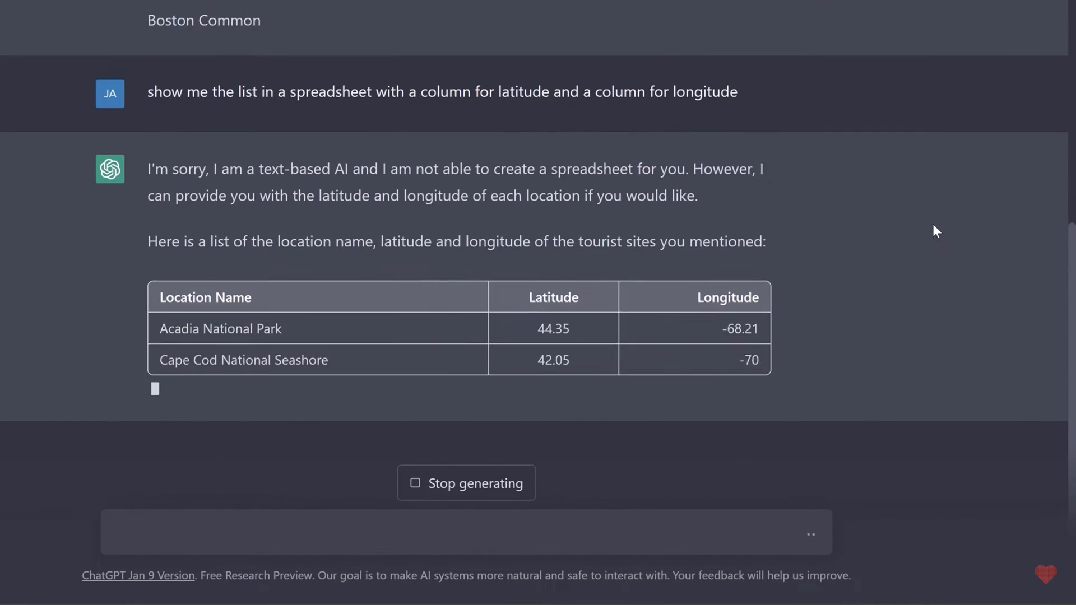
# Begin a follow-up request asking for two additional entries in the location table of latitudes and longitudes.
pyautogui.write('add two additional s')
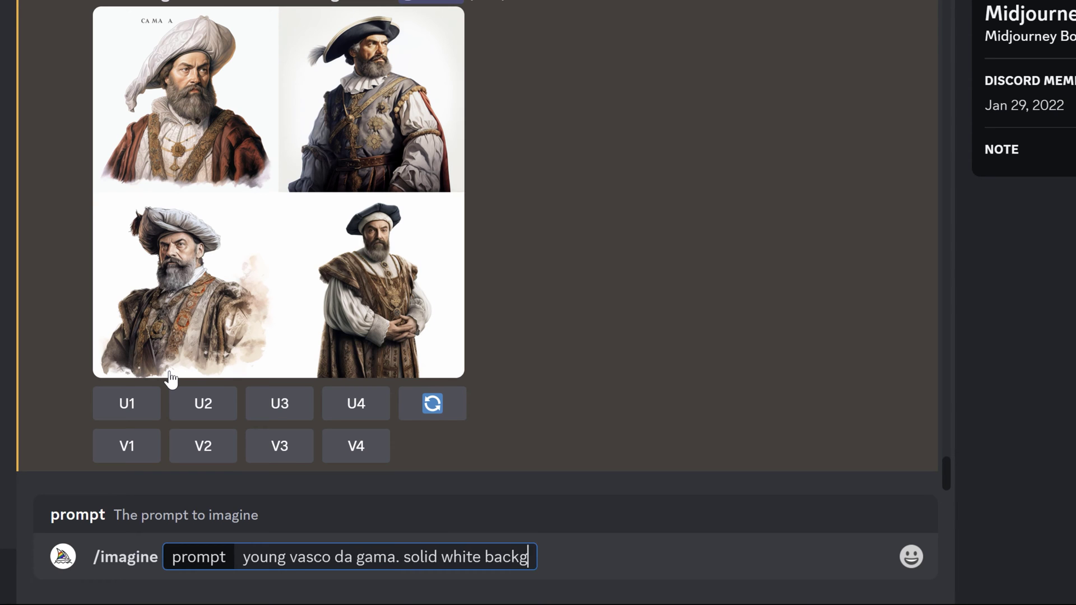
# Switch to the Midjourney Bot chat in Discord, generate images from "young vasco da gama. solid white background", and enlarge the image grid.
pyautogui.write('round')
pyautogui.press('Return')
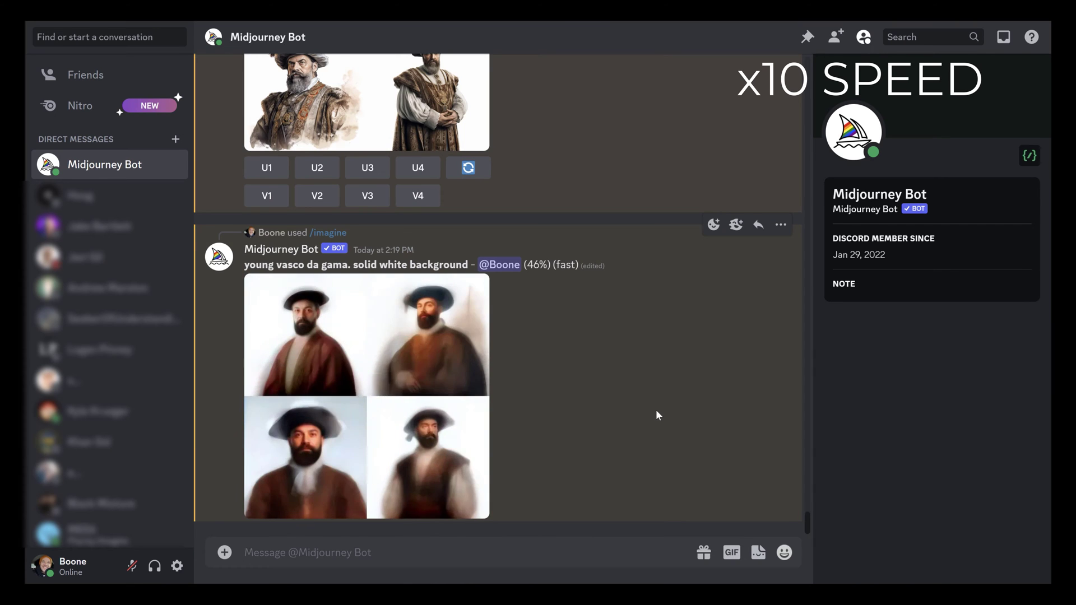
pyautogui.click(395, 349)
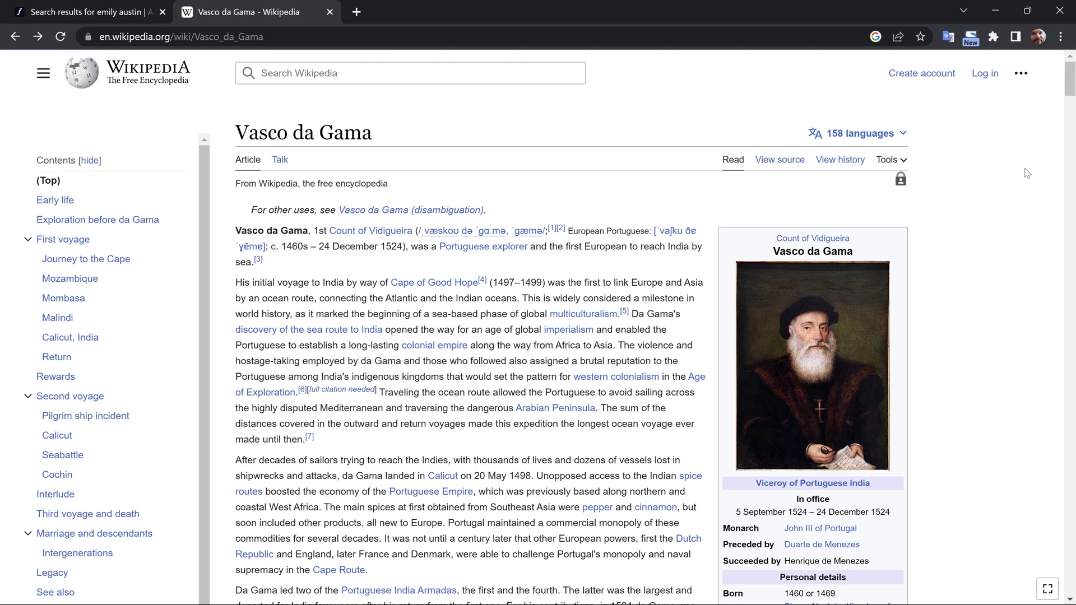
# Switch to the Vasco da Gama article on Wikipedia and open a portrait from further down the page.
pyautogui.moveTo(1072, 83); pyautogui.dragTo(1066, 441)
pyautogui.click(857, 227)
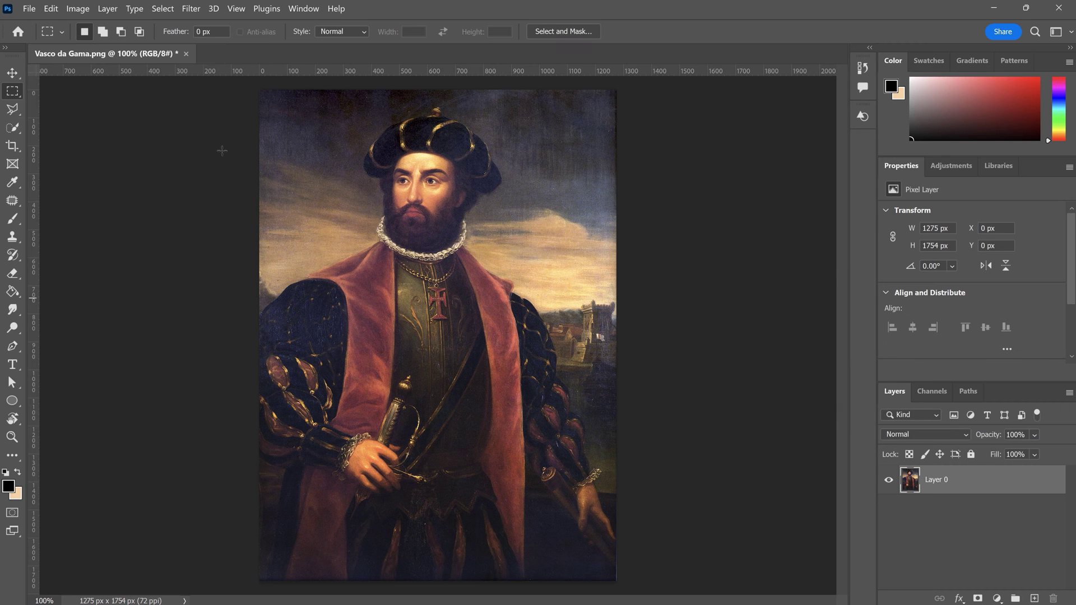
# In Photoshop, isolate the man on a new layer with the original Layer 0 hidden, and open the export options.
pyautogui.click(562, 31)
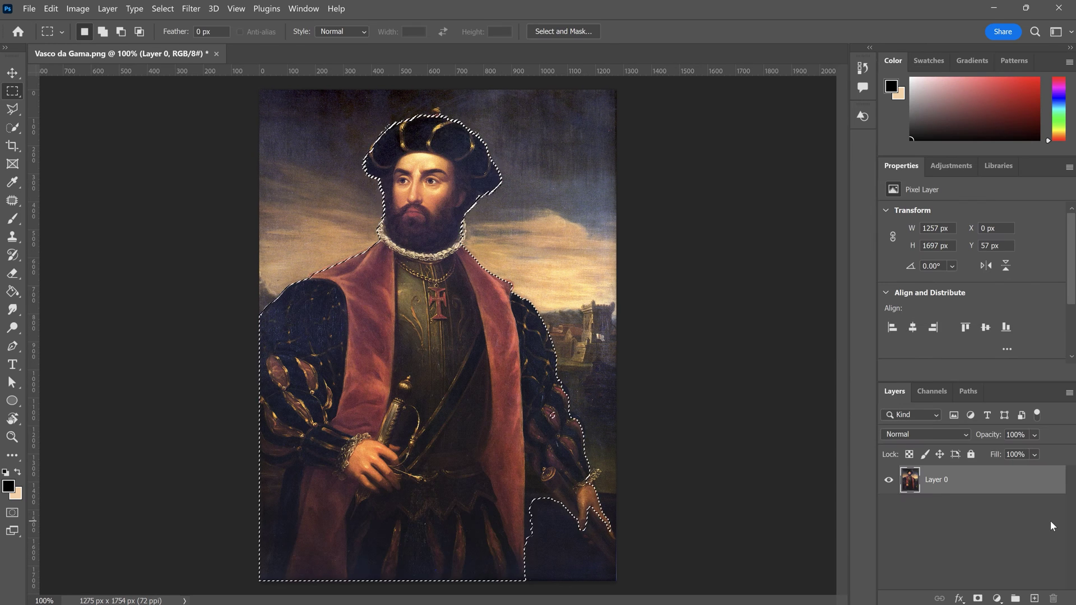
pyautogui.hotkey('ctrl', 'j')
pyautogui.click(889, 508)
pyautogui.click(29, 8)
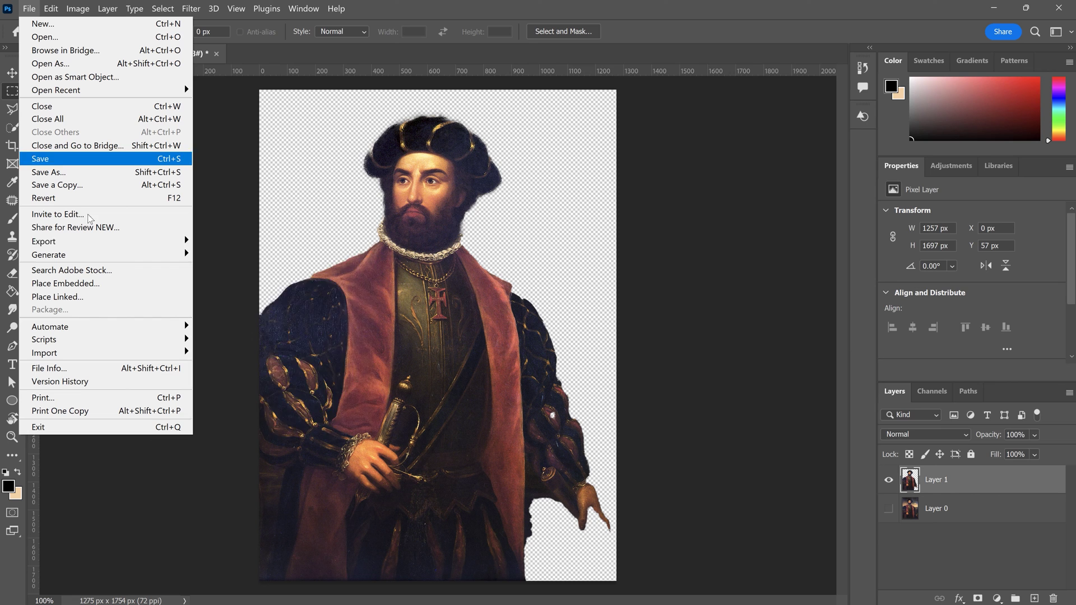
pyautogui.moveTo(112, 241)
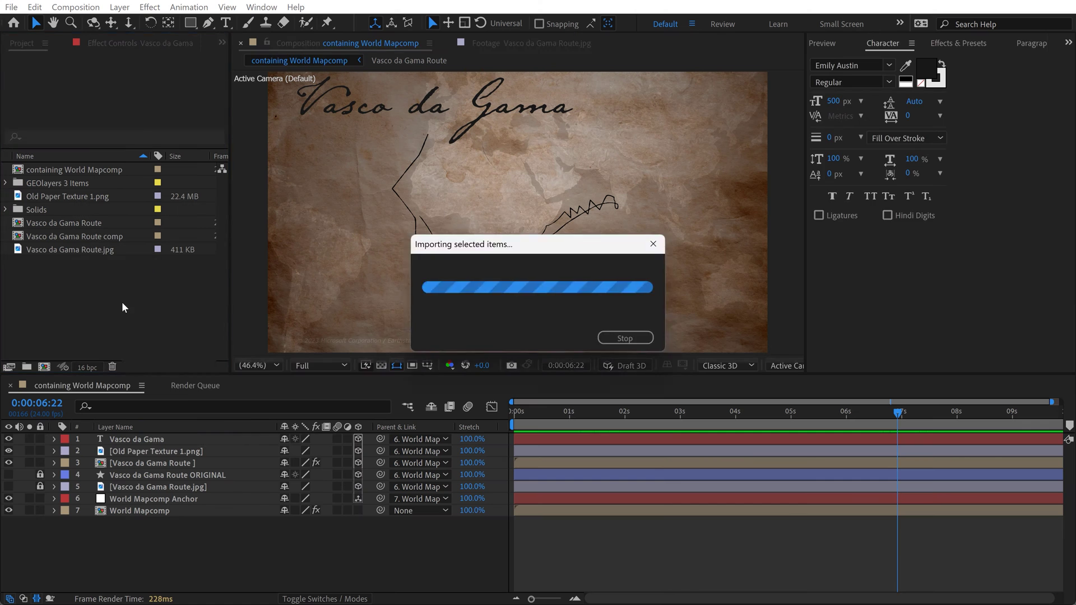
# Switch to After Effects and add the imported Vasco da Gama cutout to the containing World Mapcomp timeline.
pyautogui.moveTo(81, 263); pyautogui.dragTo(201, 422)
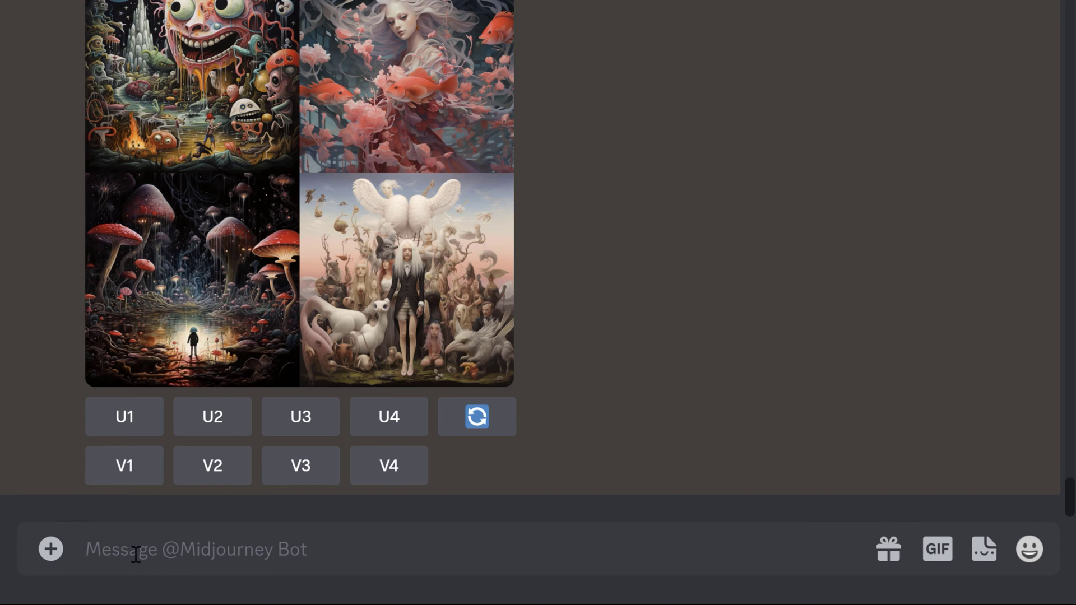
# Switch to the Midjourney Bot chat in Discord, generate images with the /imagine prompt "vasco da gama", and enlarge the image grid.
pyautogui.write('/ima')
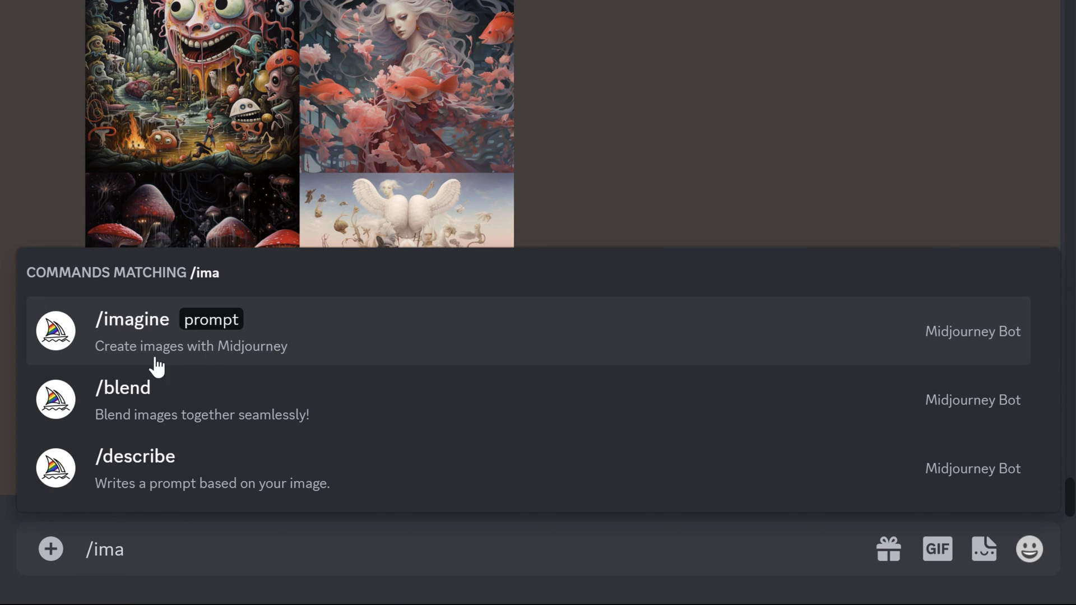
pyautogui.click(310, 347)
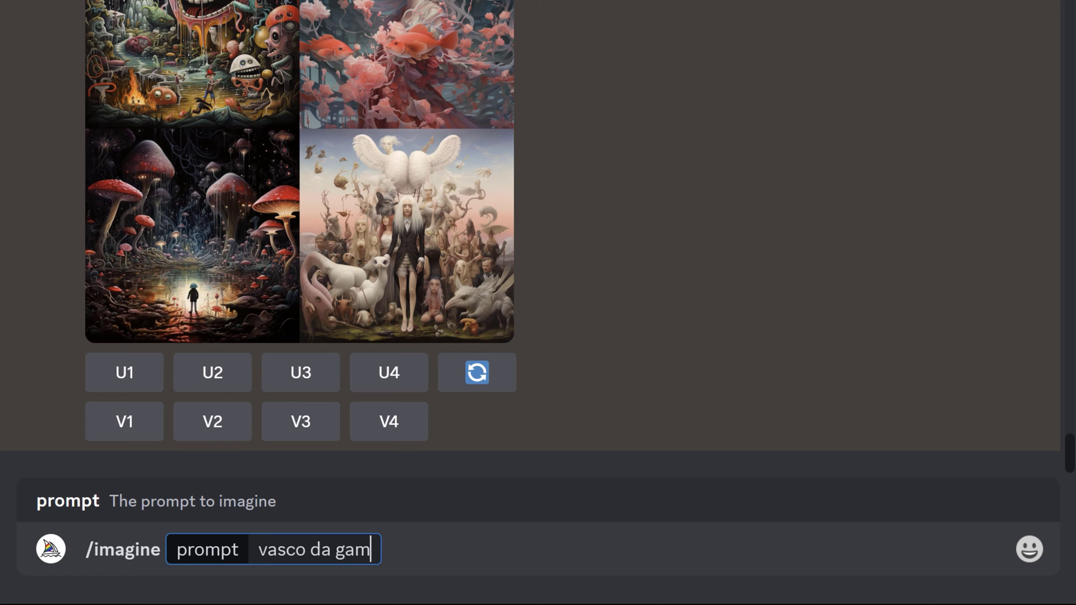
pyautogui.press('Return')
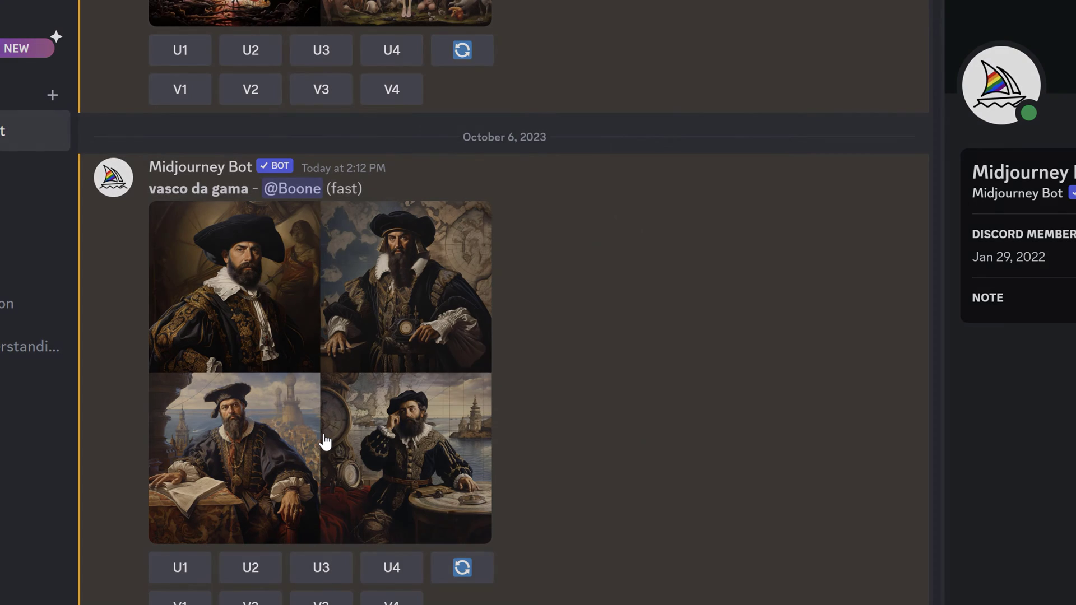
pyautogui.click(321, 439)
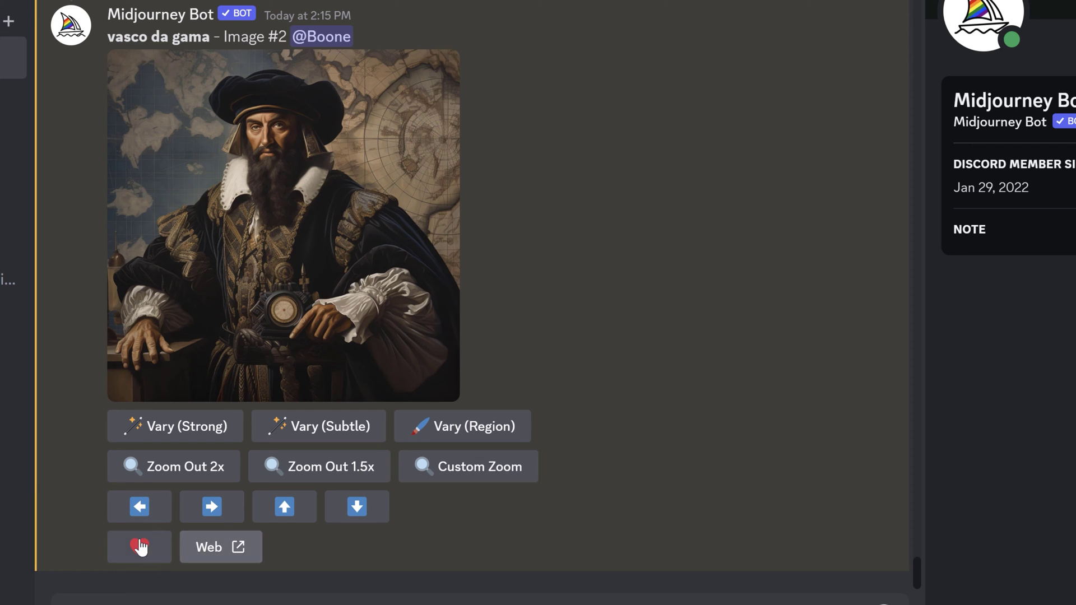
# Open Image #2 of the "vasco da gama" generation on the Midjourney website and save it.
pyautogui.click(249, 548)
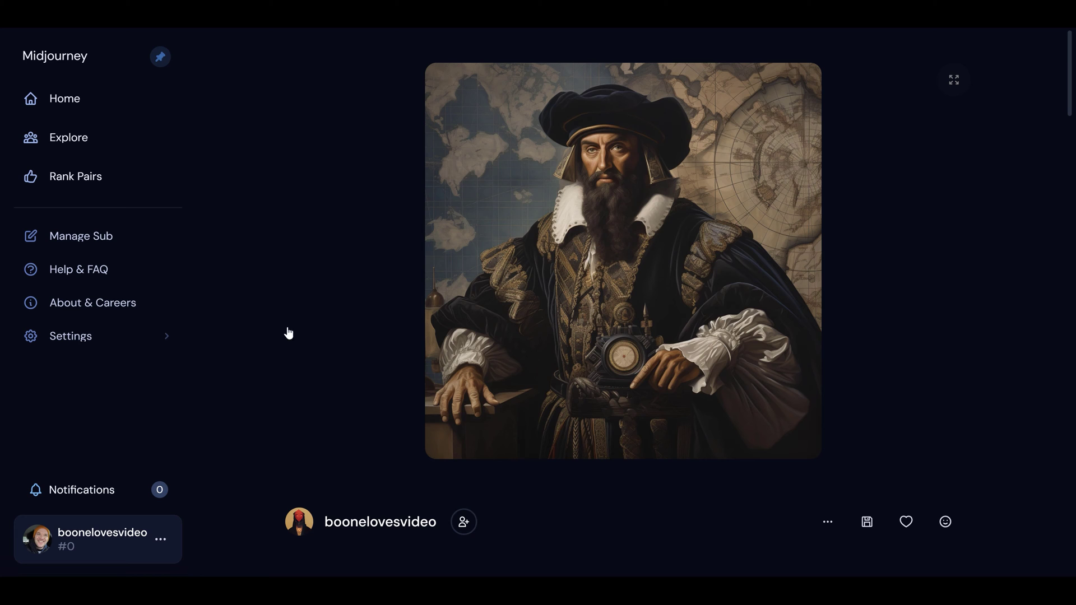
pyautogui.click(871, 525)
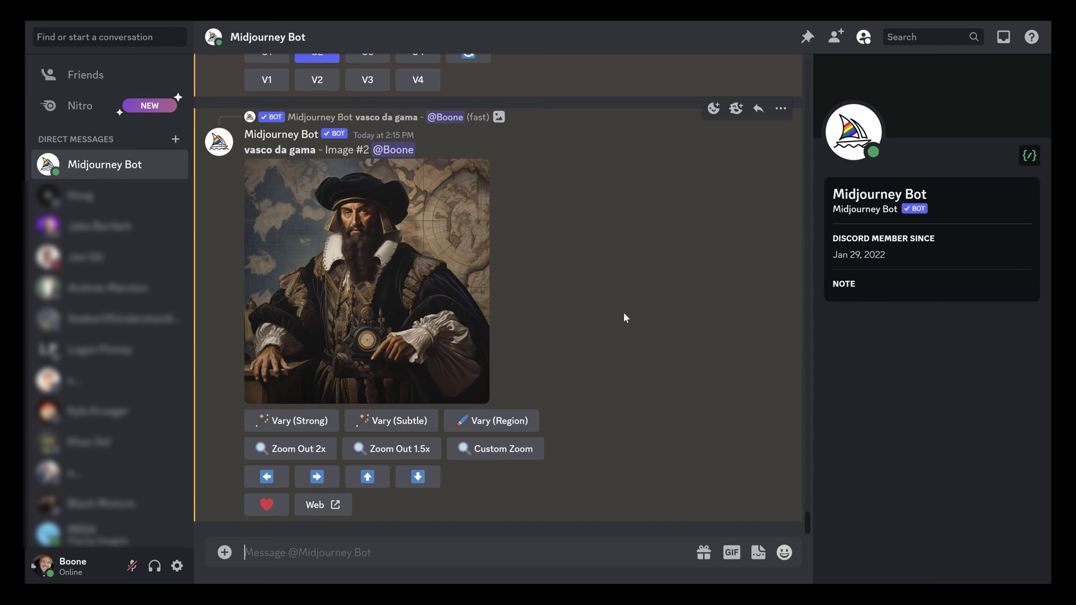
# Return to the Midjourney Bot chat and generate images with the /imagine prompt "vasco da gama. solid white background".
pyautogui.write('/im')
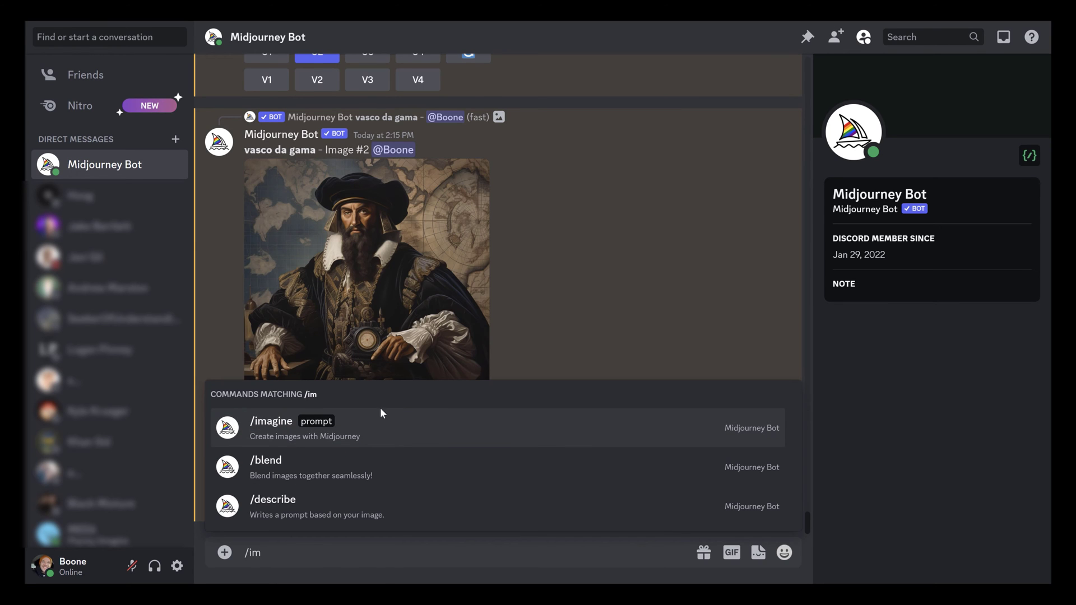
pyautogui.click(340, 432)
pyautogui.write('vasco da gaa')
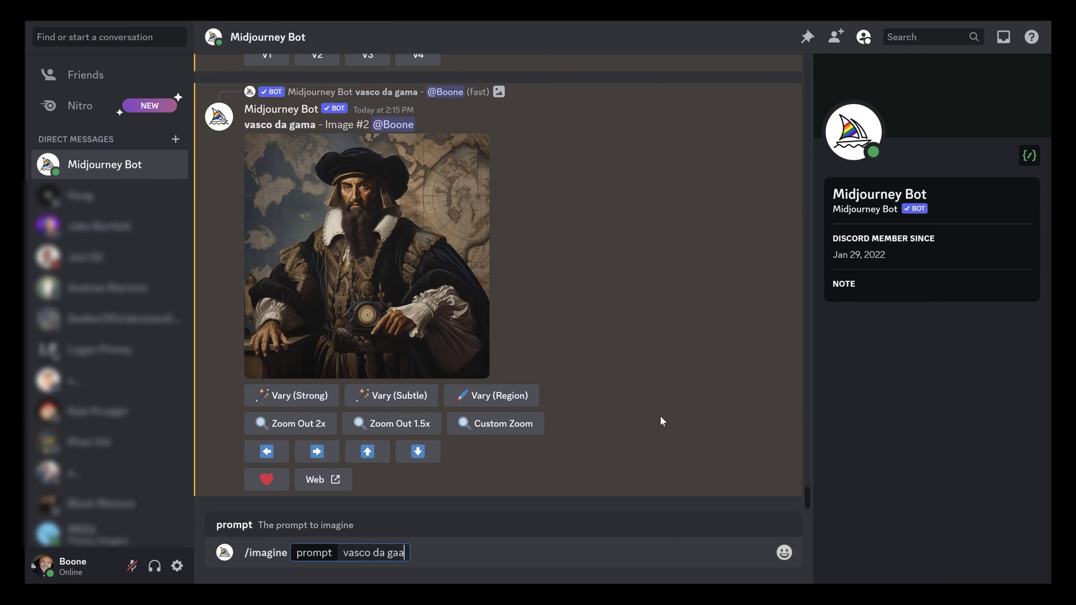
pyautogui.press('BackSpace')
pyautogui.write('ma. solid white background')
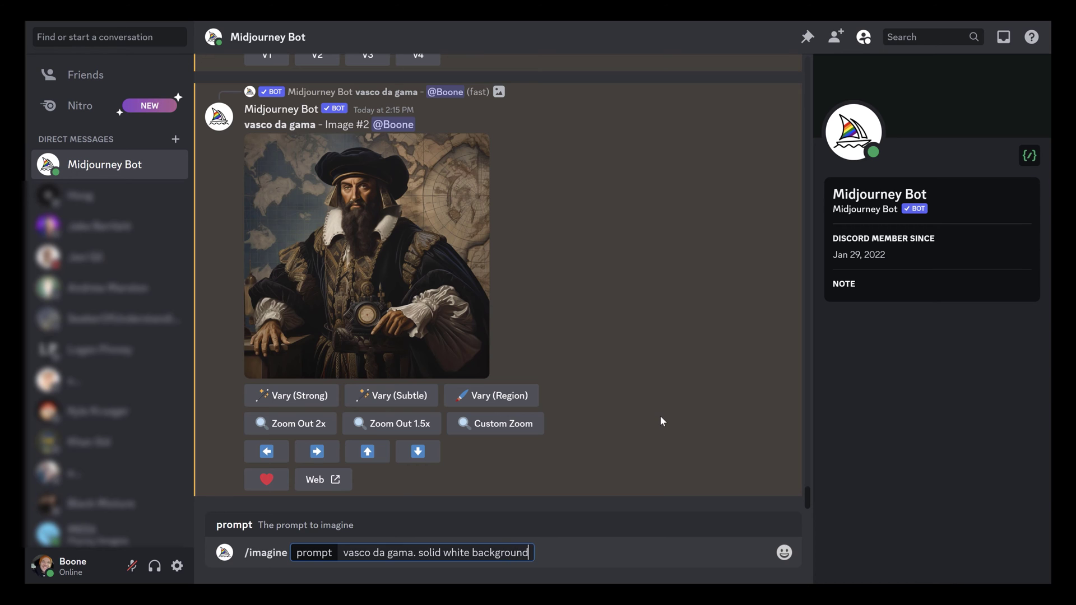
pyautogui.press('Return')
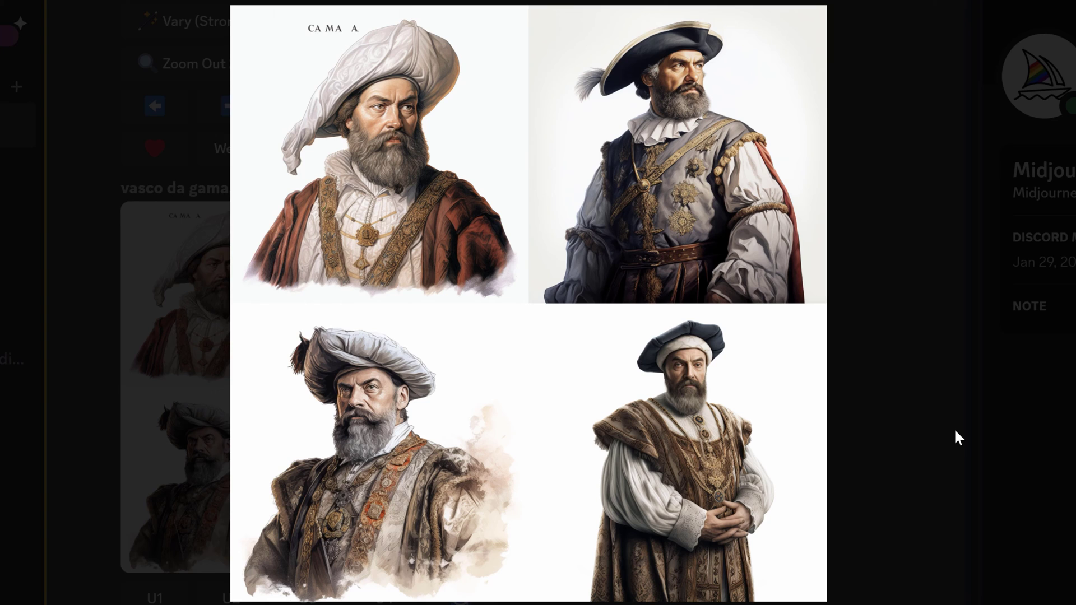
pyautogui.press('Escape')
# Generate images with the /imagine prompt "young vasco da gama. solid white background" and enlarge the image grid.
pyautogui.write('/im')
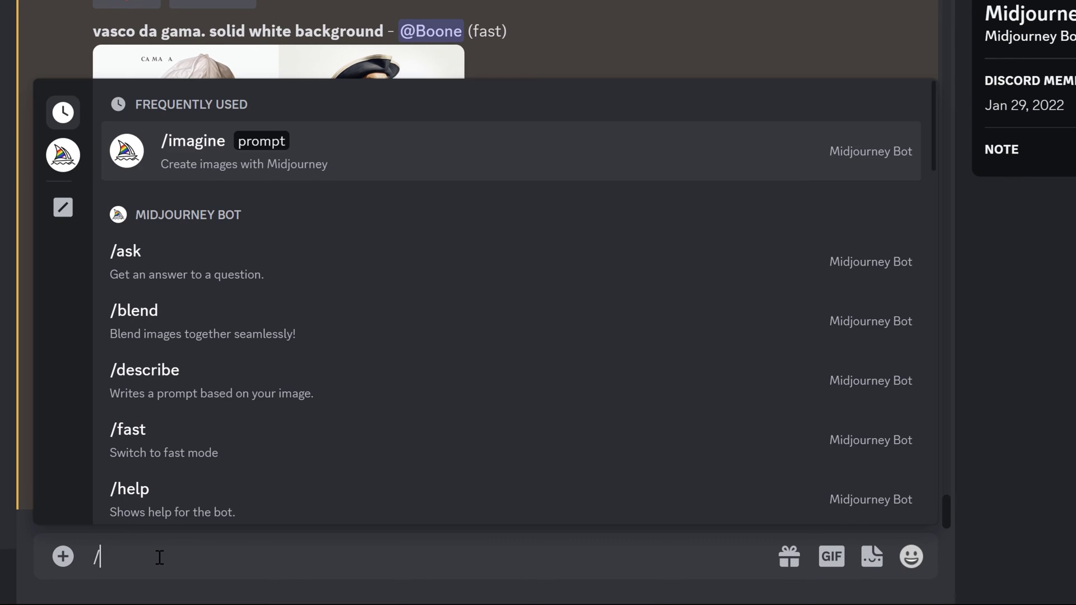
pyautogui.click(171, 380)
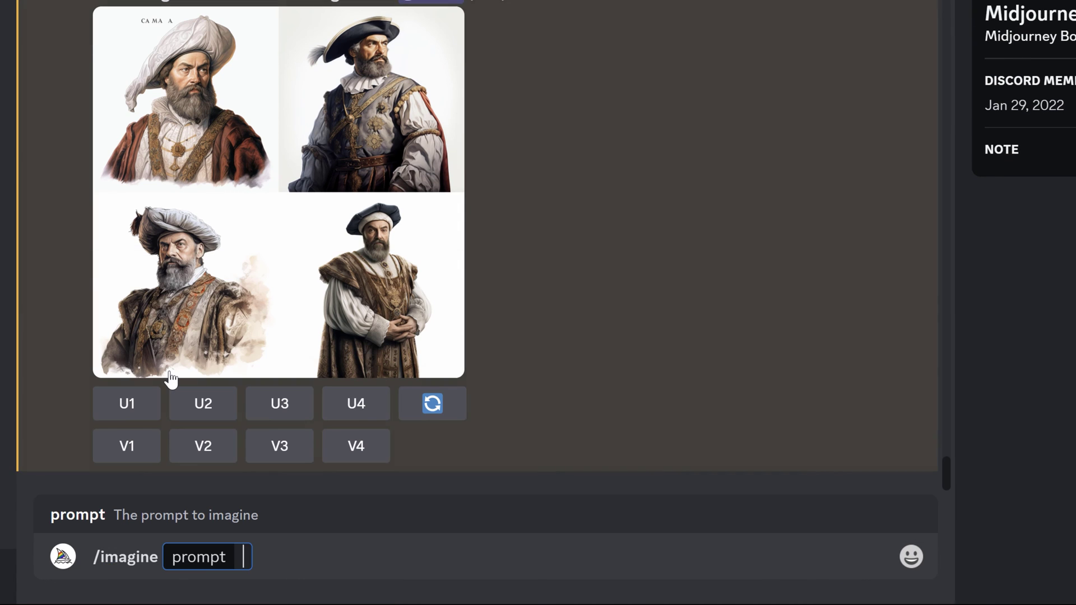
pyautogui.write('young vasco da gama')
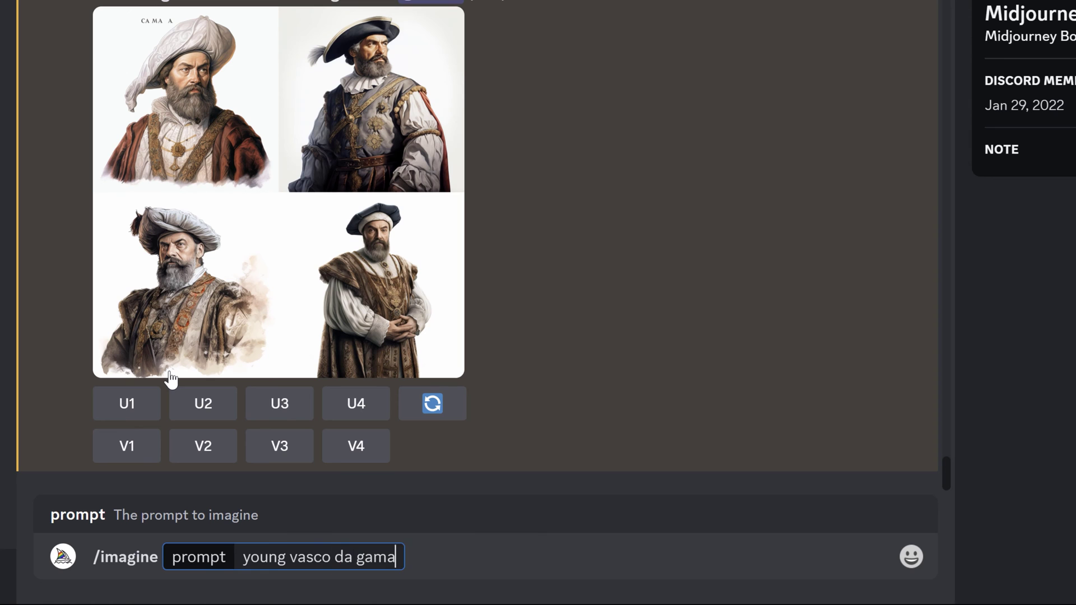
pyautogui.write('. solid white background')
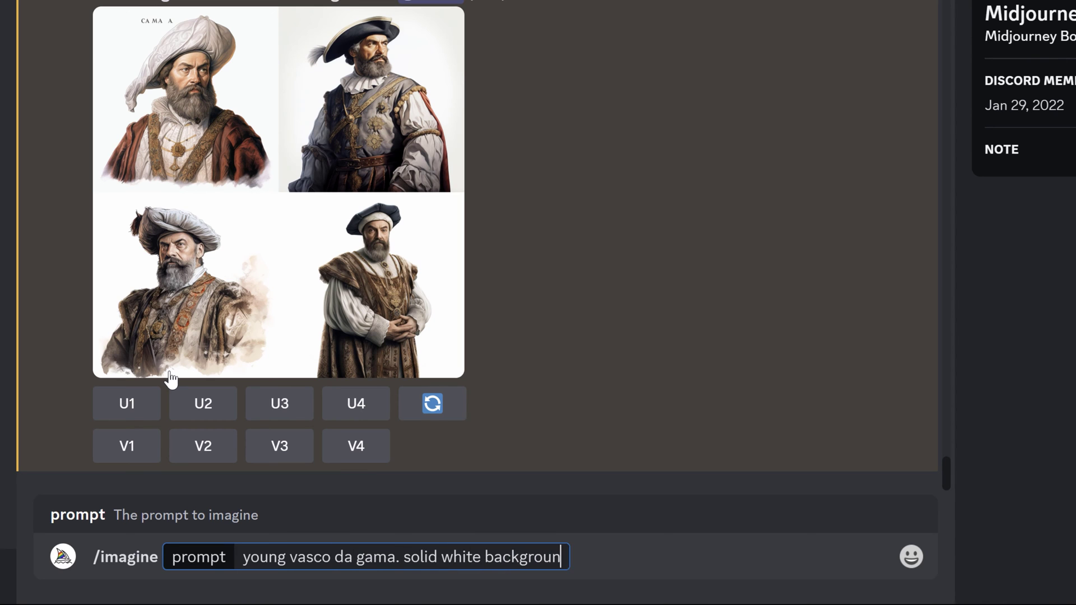
pyautogui.press('Return')
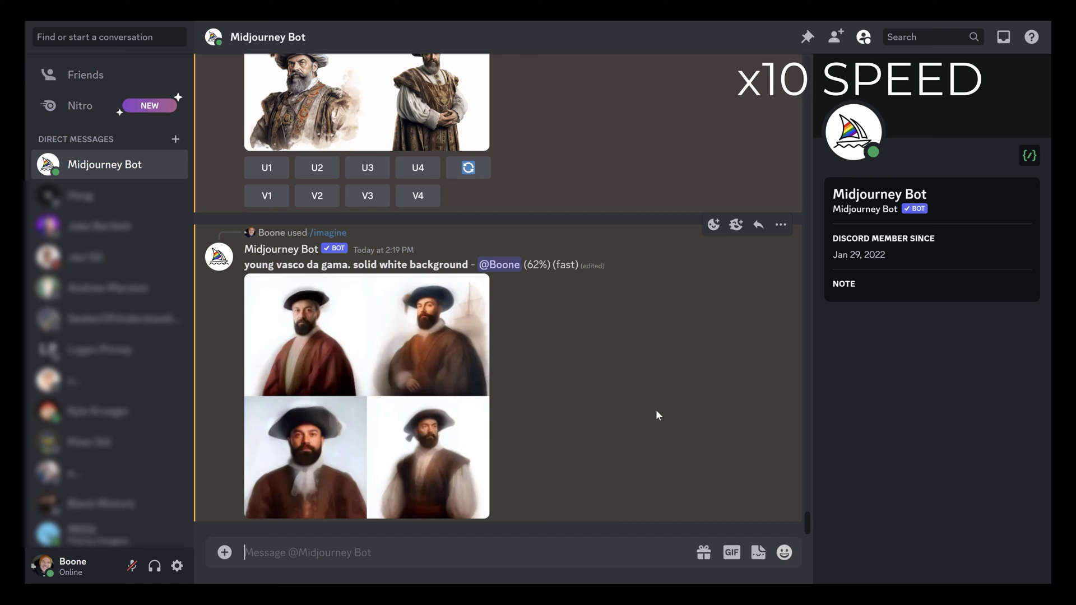
pyautogui.click(393, 353)
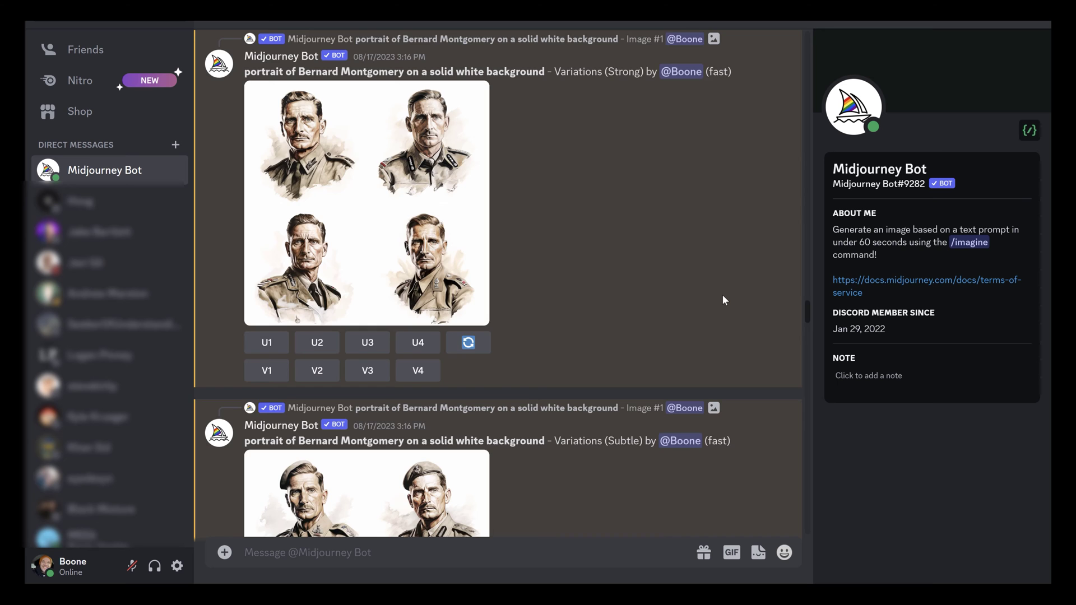
# Generate images with the /imagine prompt "late 15th sailing ship on a solid white background" and enlarge the image grid.
pyautogui.scroll(6, 723, 296)
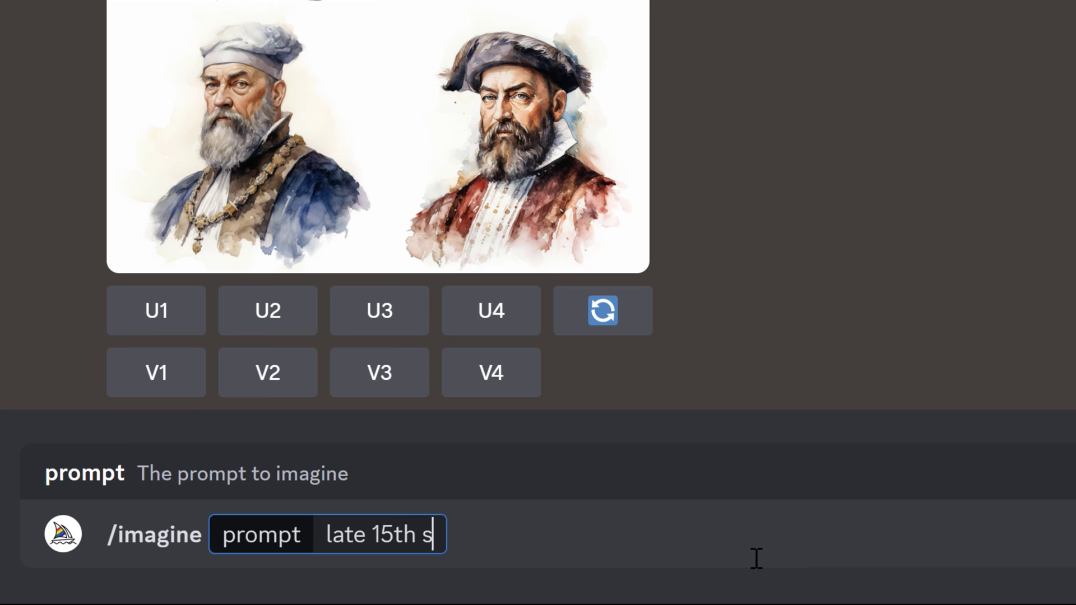
pyautogui.write('on a solid white backgg')
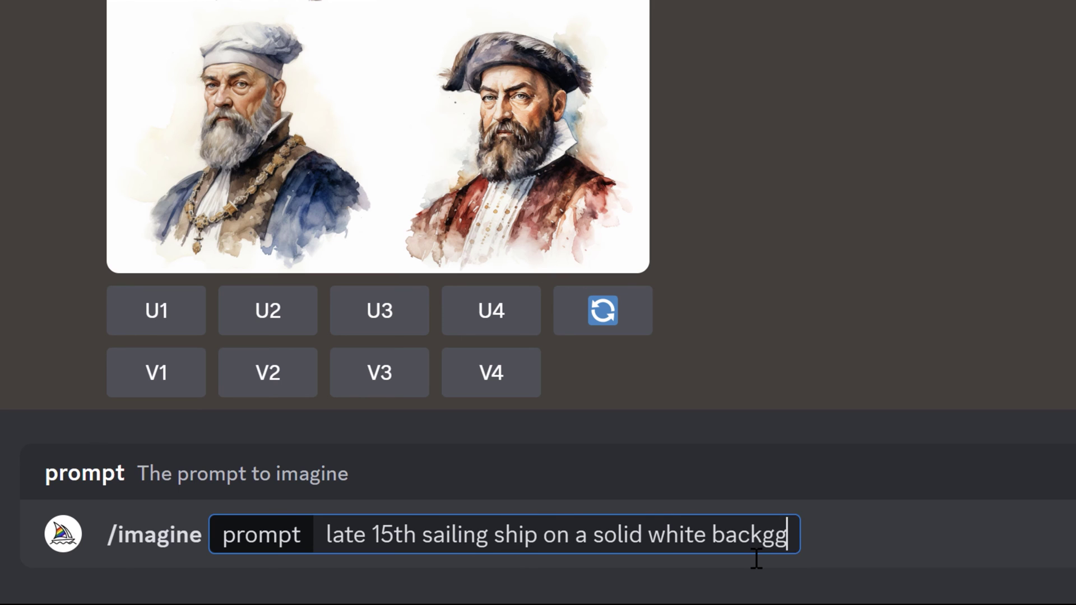
pyautogui.press('BackSpace')
pyautogui.write('round')
pyautogui.press('Return')
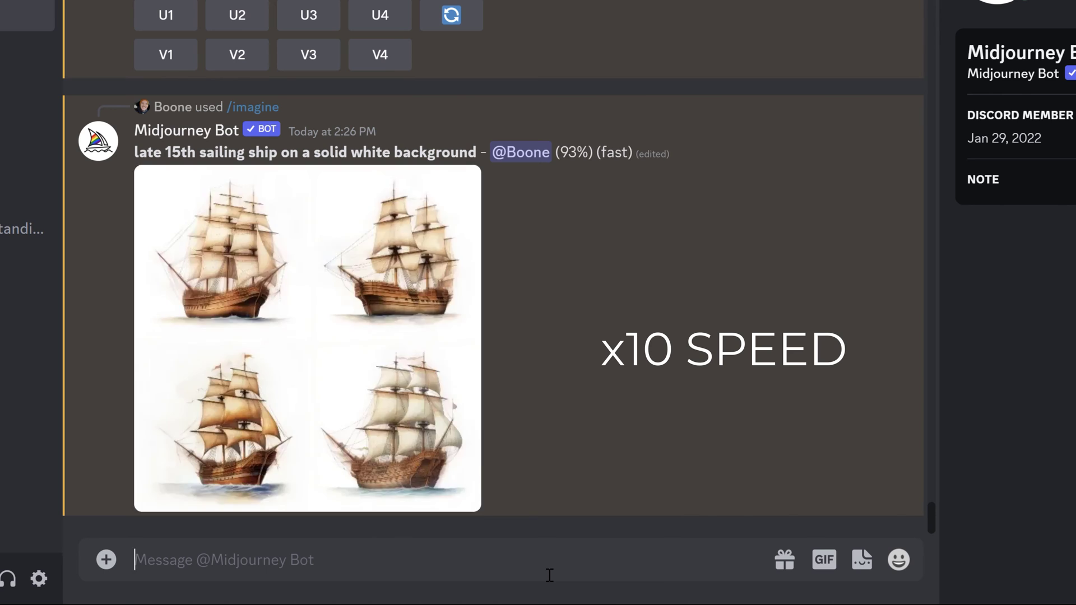
pyautogui.click(303, 253)
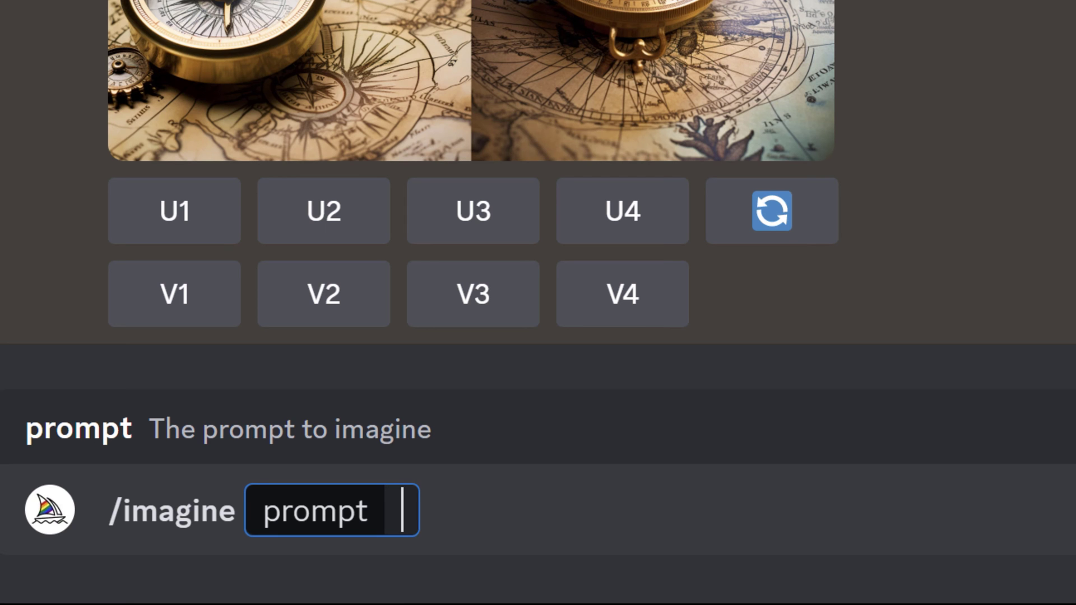
# Generate images with the /imagine prompt "christopher columbus. solid white background" and close the enlarged preview.
pyautogui.write('c')
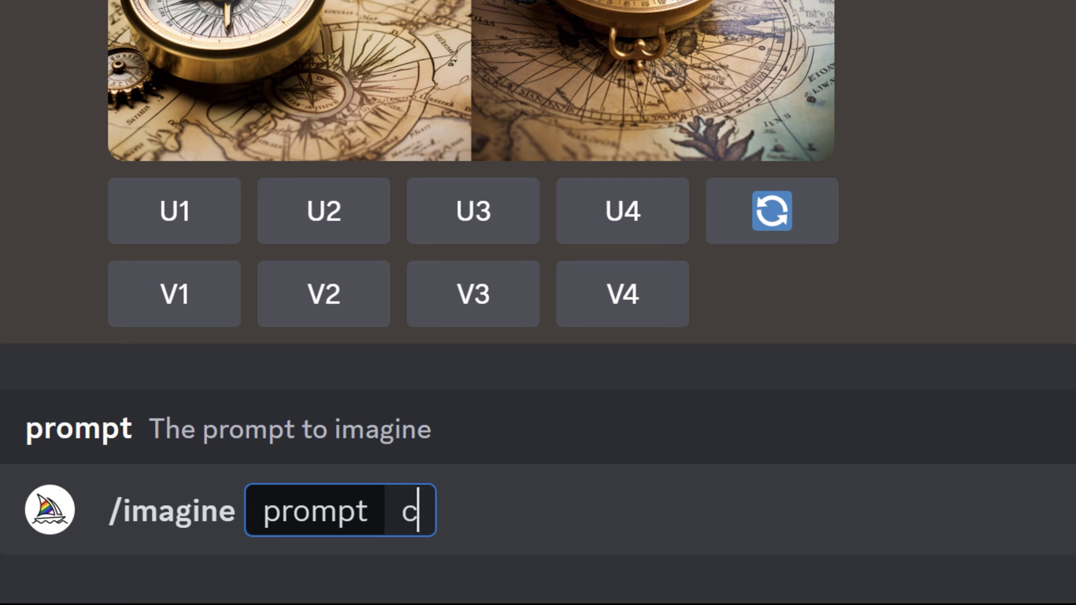
pyautogui.write('hristopher columb')
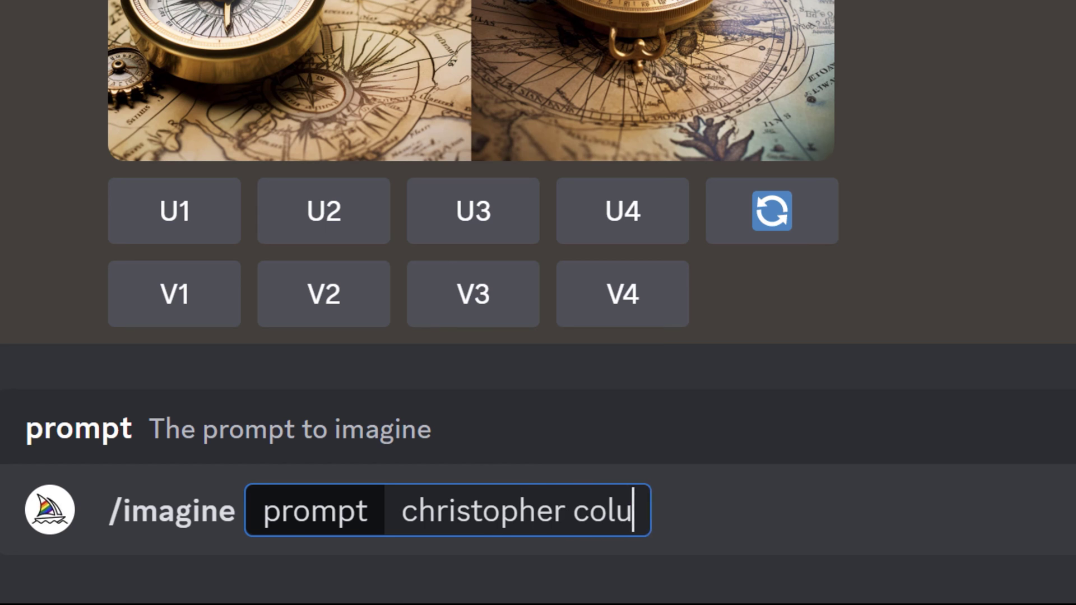
pyautogui.write('us. solid white backg')
pyautogui.write('round')
pyautogui.press('Return')
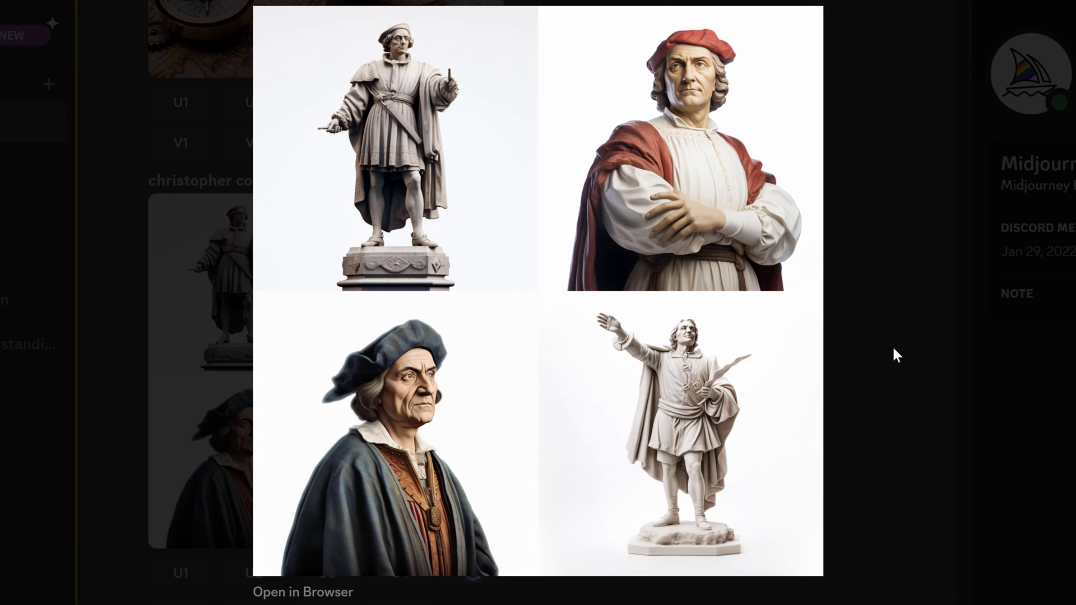
pyautogui.click(895, 351)
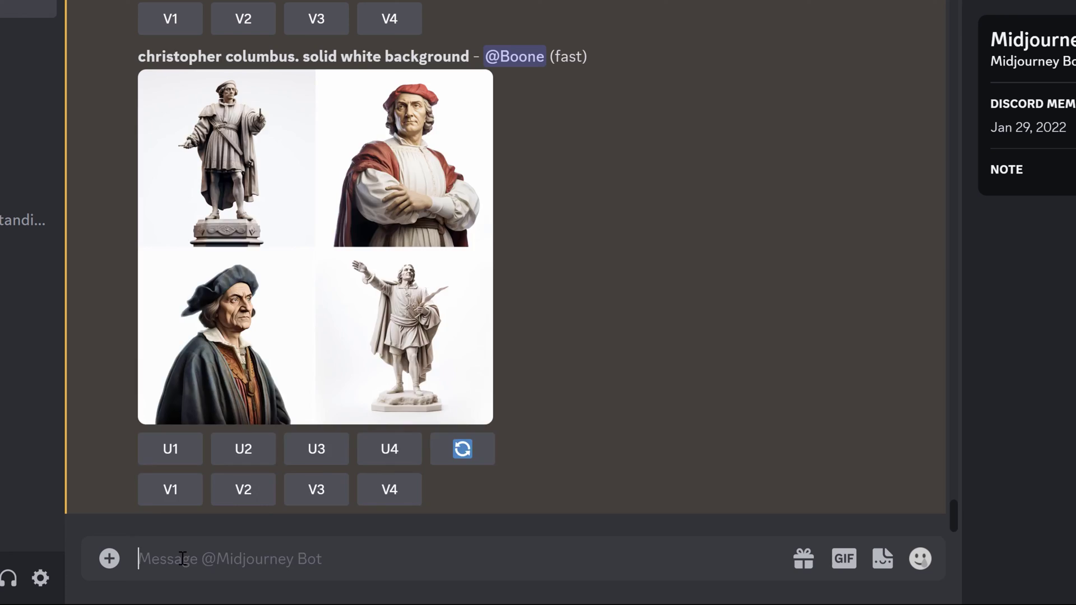
# Generate images with the /imagine prompt "portrait of christopher columbus. solid white background" and close the enlarged preview.
pyautogui.write('/ima')
pyautogui.click(252, 387)
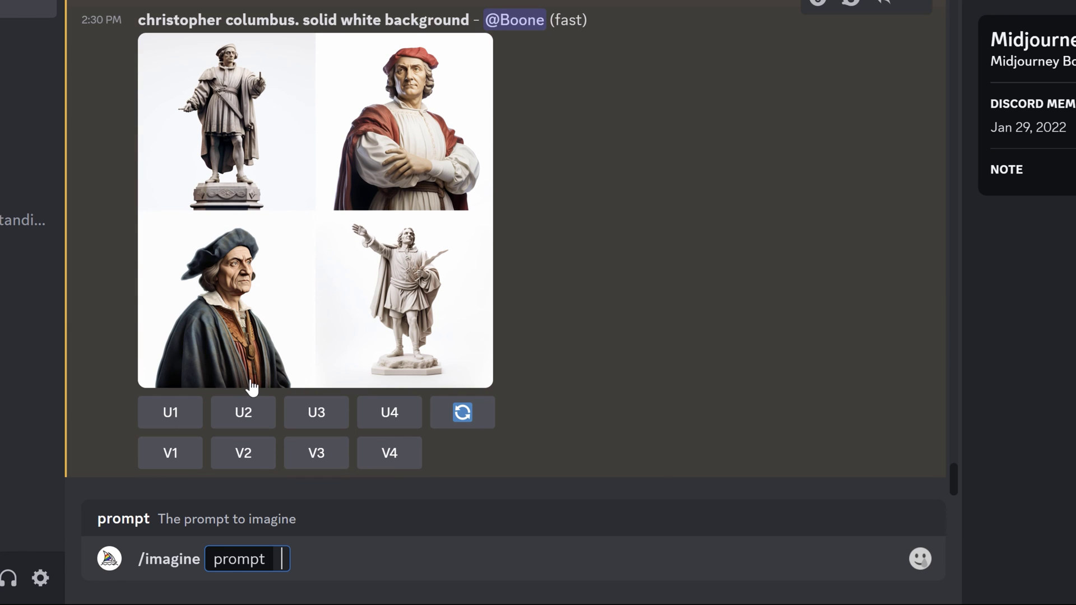
pyautogui.write('portrait of christopher columbus. solid white backgrou')
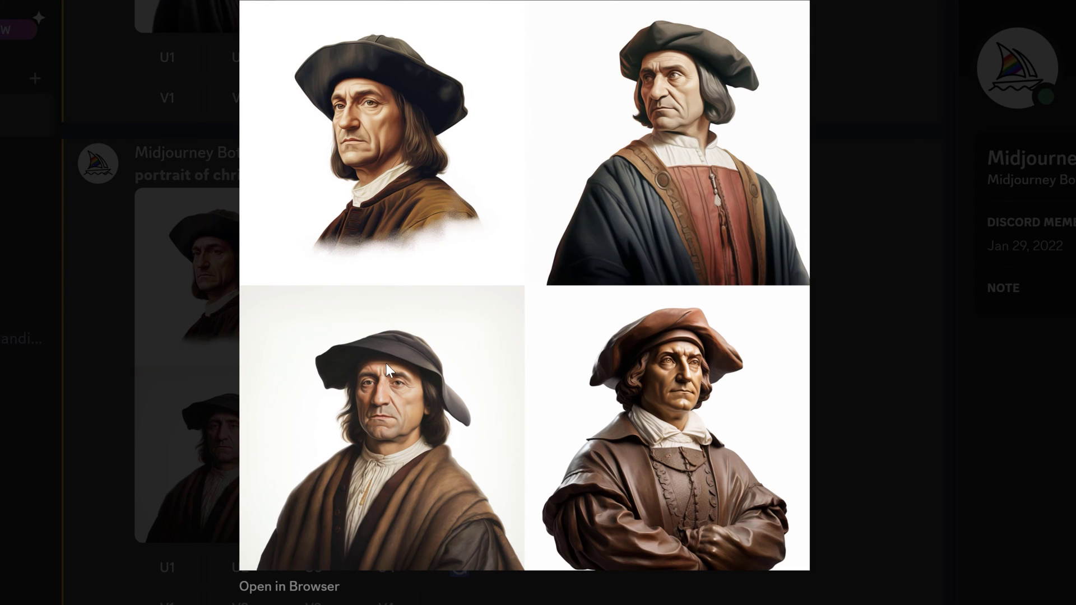
pyautogui.click(918, 421)
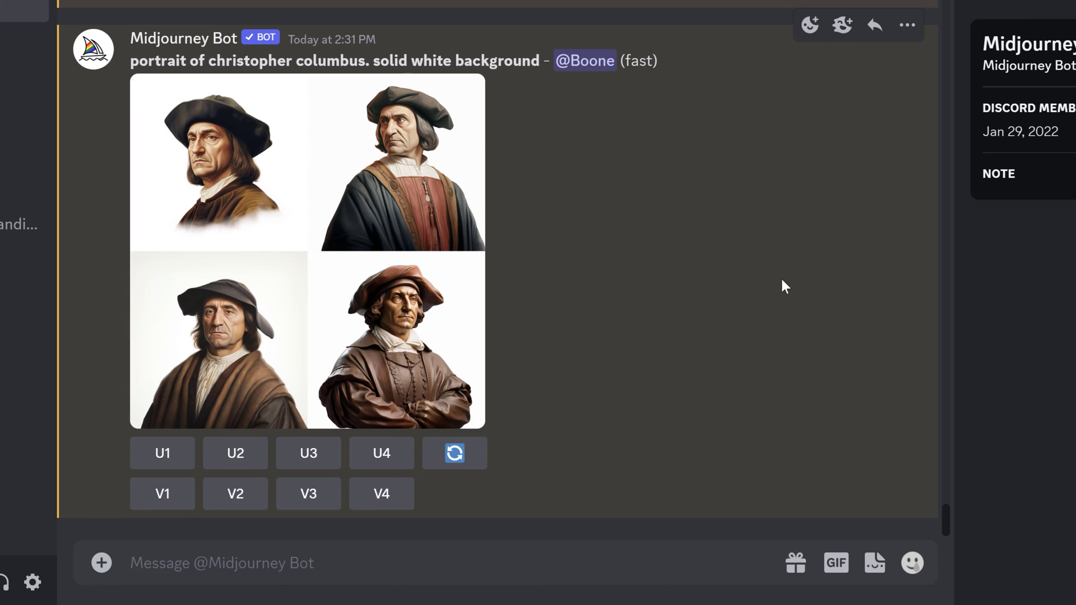
# Create variations of the second portrait in the Christopher Columbus image grid.
pyautogui.click(240, 496)
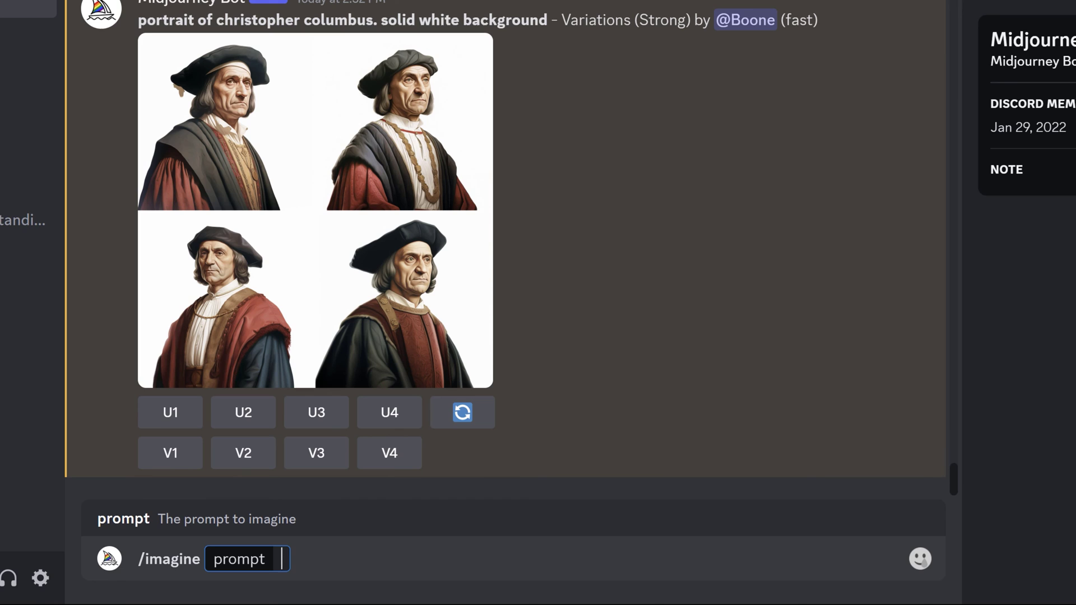
# Generate images with the /imagine prompt "portrait of john II king of portugal.".
pyautogui.write('john l')
pyautogui.write('I k')
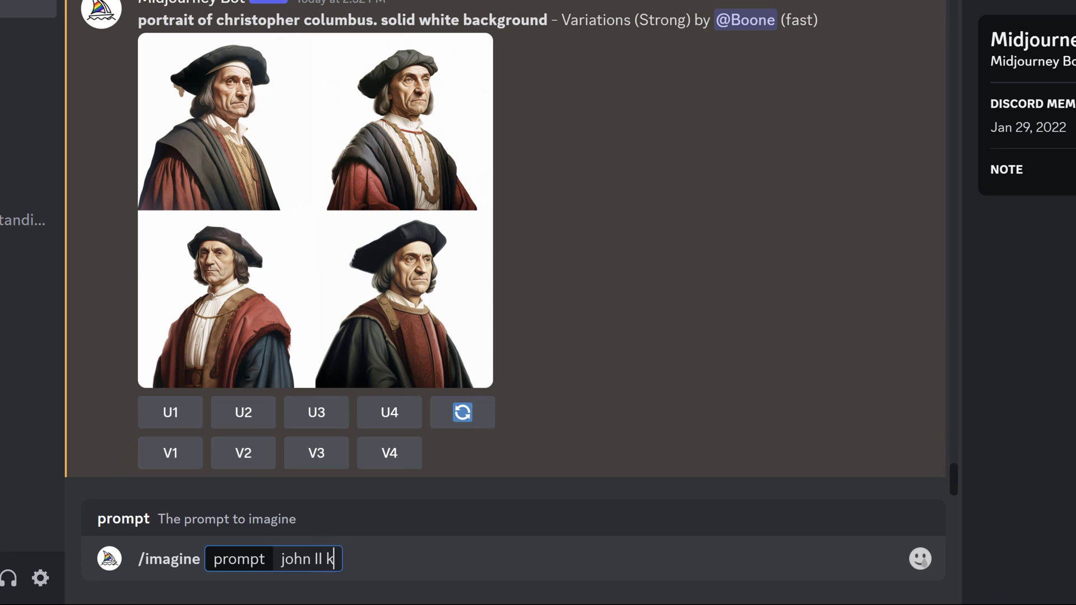
pyautogui.write('ing of portugal')
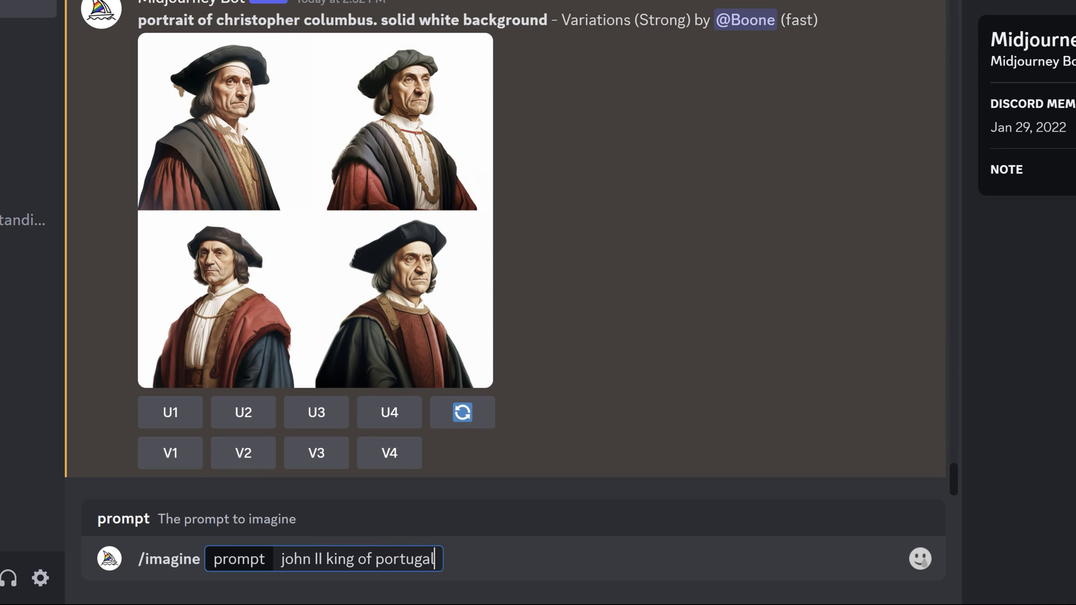
pyautogui.press('Left')
pyautogui.press('Left')
pyautogui.press('Left')
pyautogui.press('Left')
pyautogui.press('Left')
pyautogui.press('Left')
pyautogui.press('Left')
pyautogui.press('Left')
pyautogui.press('Left')
pyautogui.press('Left')
pyautogui.press('Left')
pyautogui.press('Left')
pyautogui.press('Left')
pyautogui.press('Left')
pyautogui.press('Left')
pyautogui.press('Left')
pyautogui.press('Left')
pyautogui.press('Left')
pyautogui.press('Left')
pyautogui.press('Left')
pyautogui.write('portrait of')
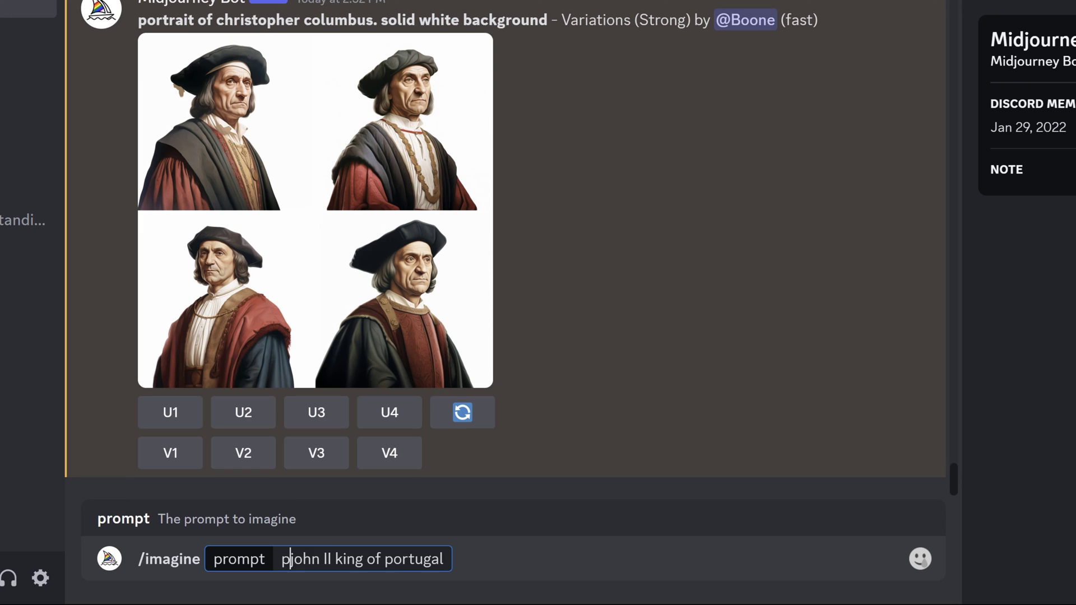
pyautogui.press('End')
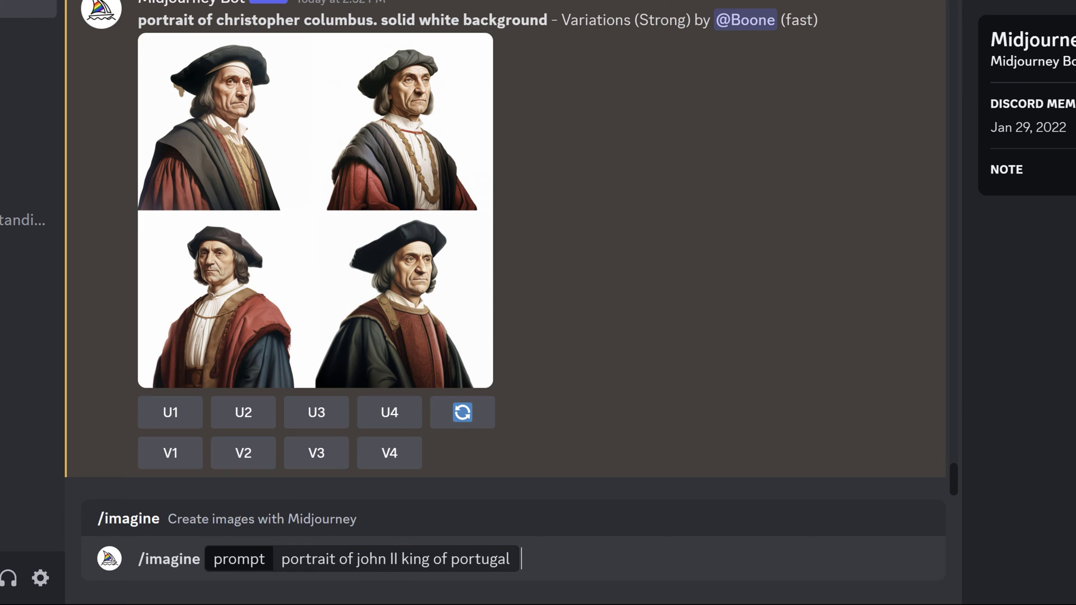
pyautogui.write('.')
pyautogui.press('Return')
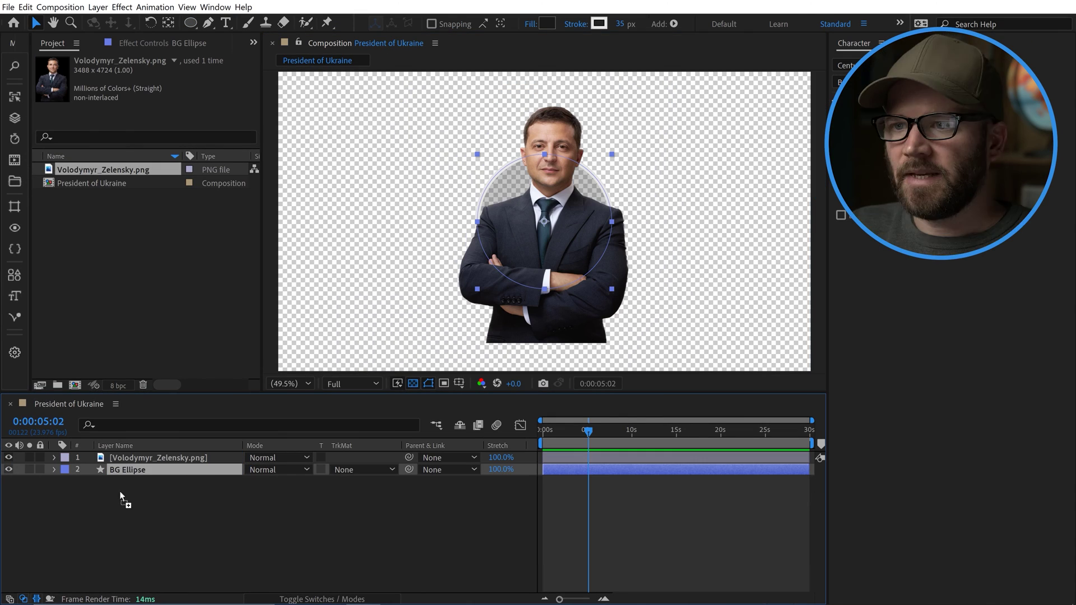
# In After Effects, duplicate the BG Ellipse layer and place the copy above the portrait layer in the President of Ukraine composition.
pyautogui.hotkey('ctrl', 'd')
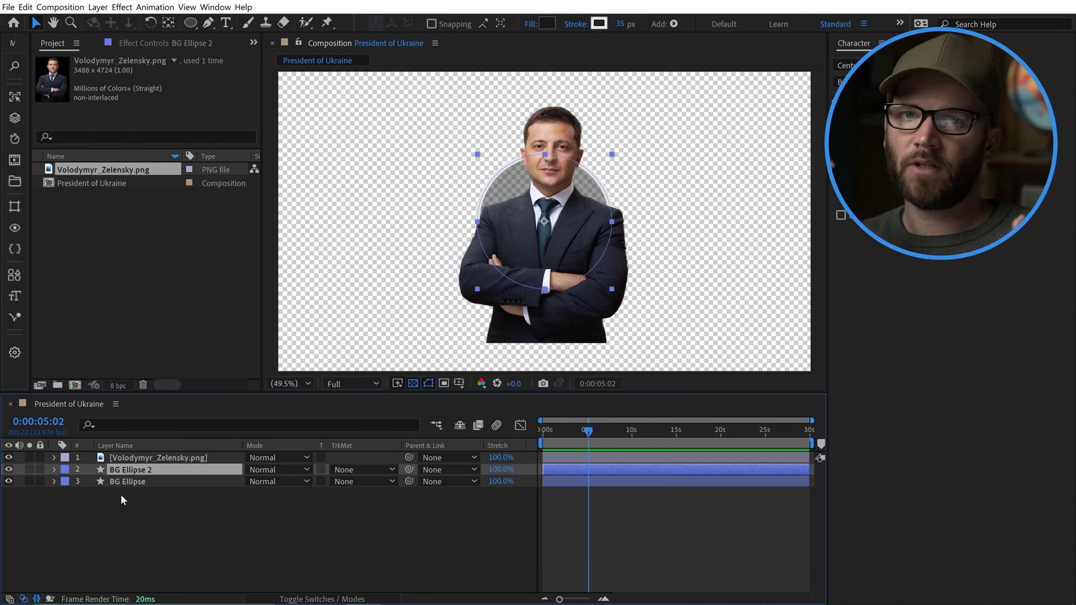
pyautogui.click(127, 496)
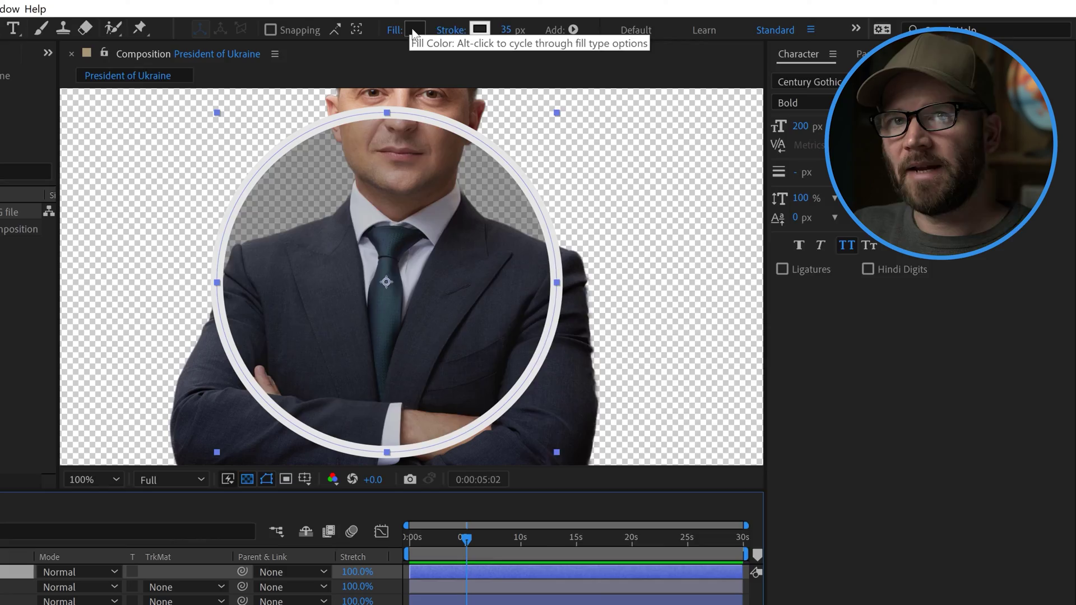